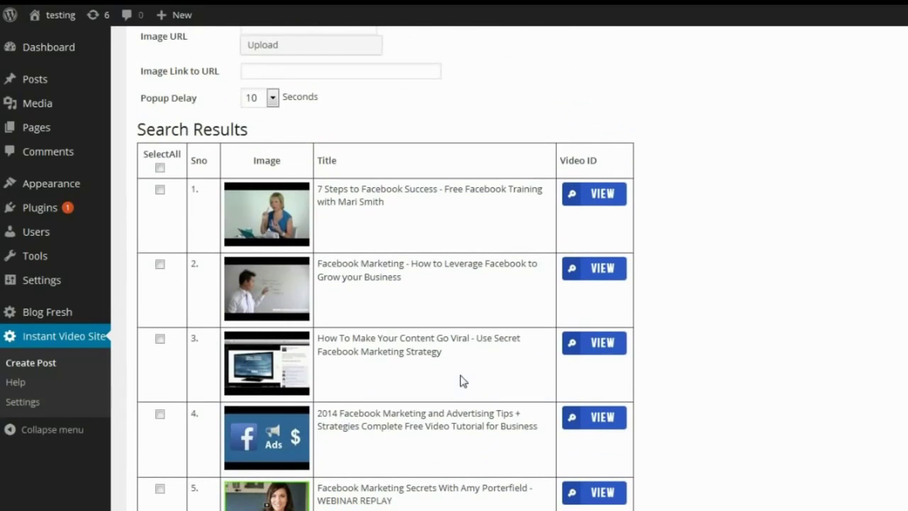
Step: Select all videos in the search results and enter facebook as the search word in the posting options
left_click(161, 168)
scroll(621, 252, "up", 5)
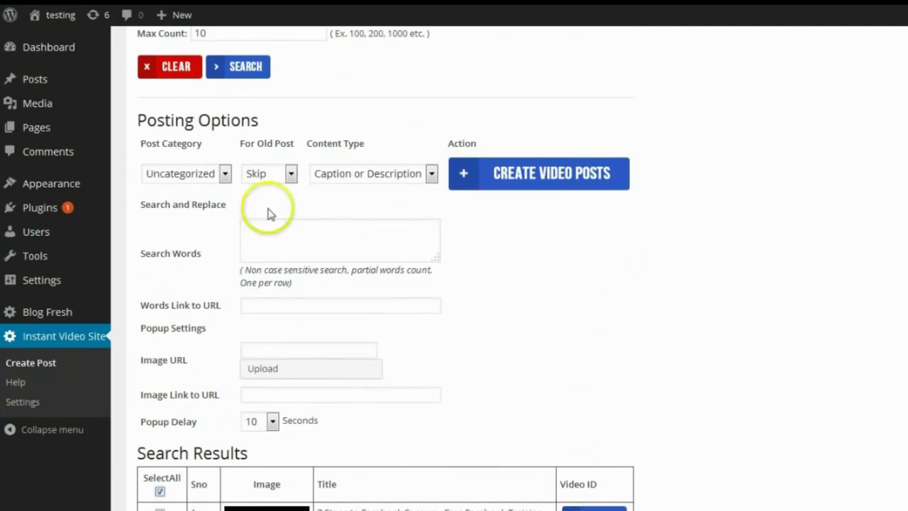
left_click(264, 233)
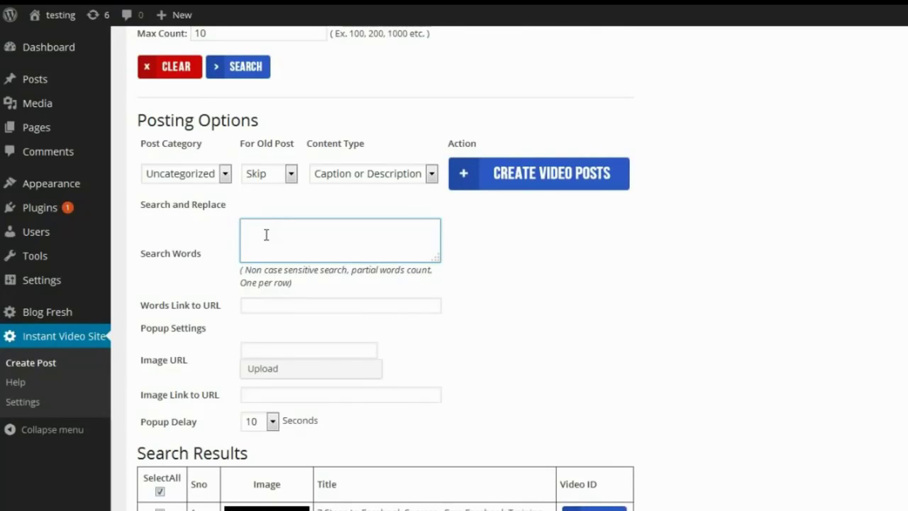
type("facebook")
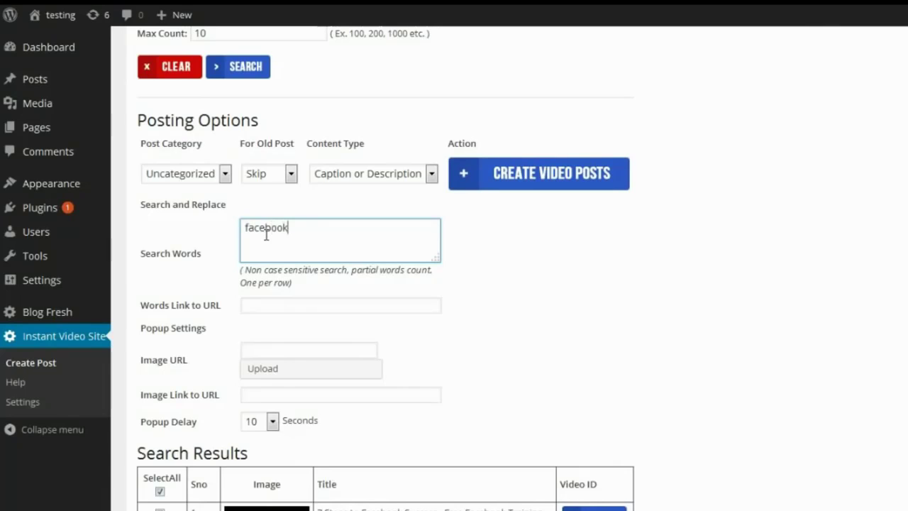
left_click(305, 307)
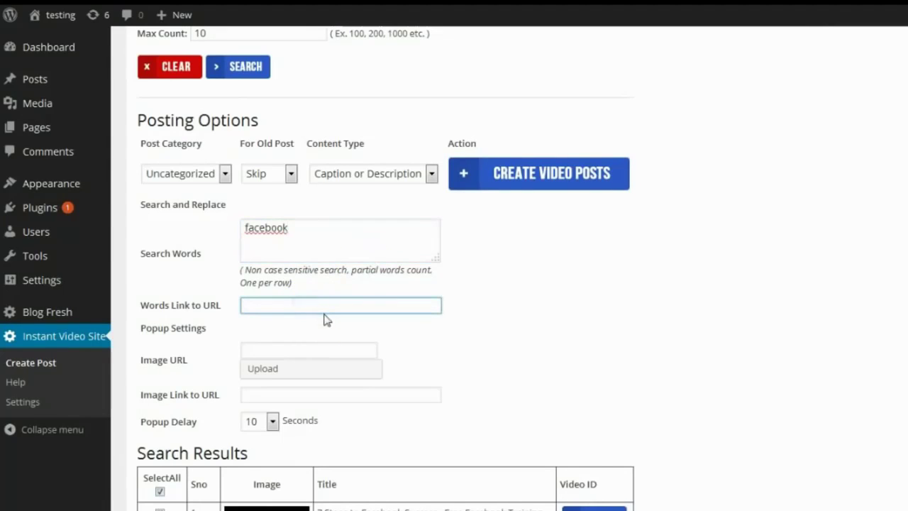
type("h")
left_click(326, 321)
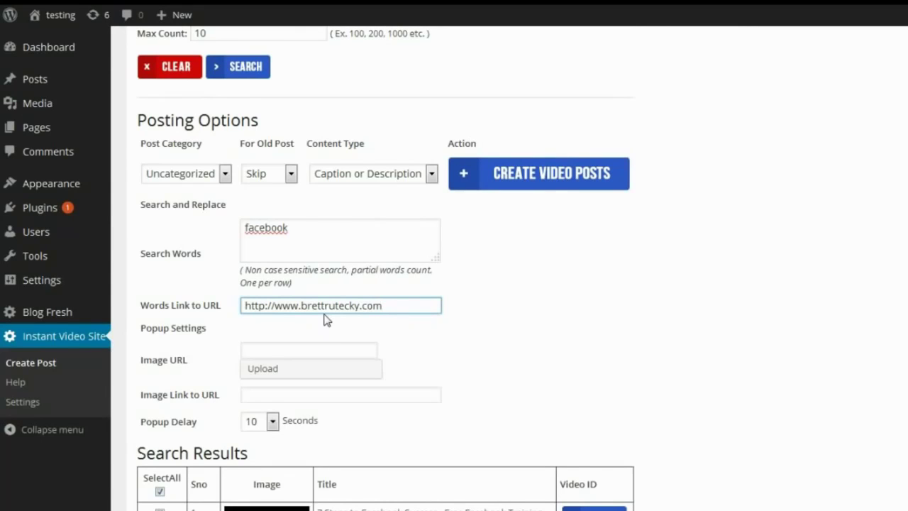
left_click(366, 314)
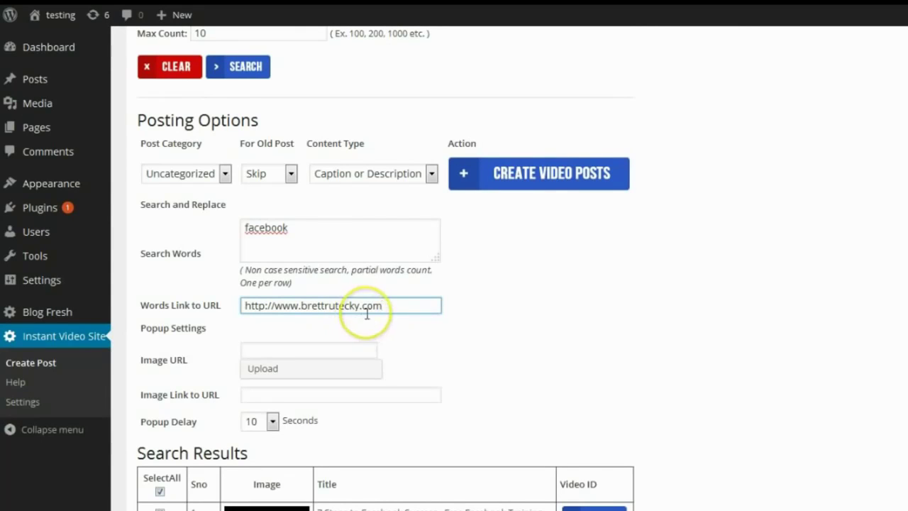
scroll(367, 314, "down", 2)
left_click(310, 221)
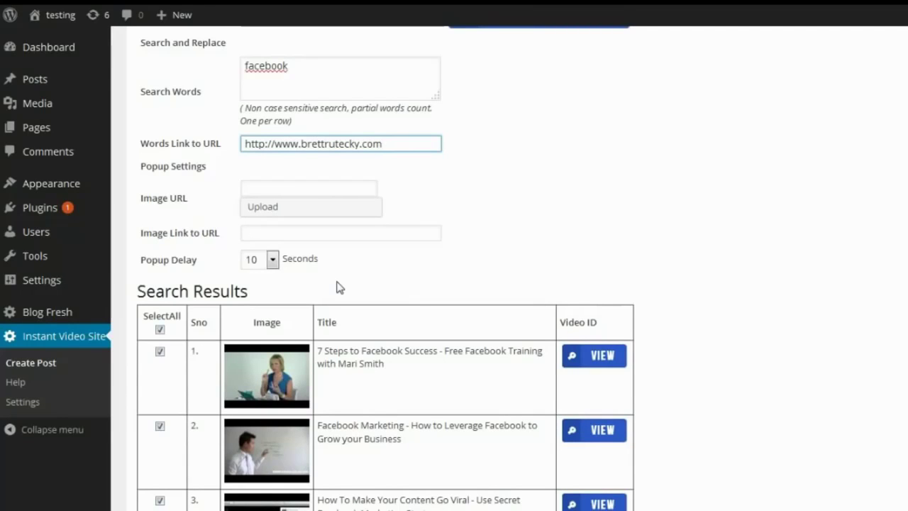
left_click(557, 277)
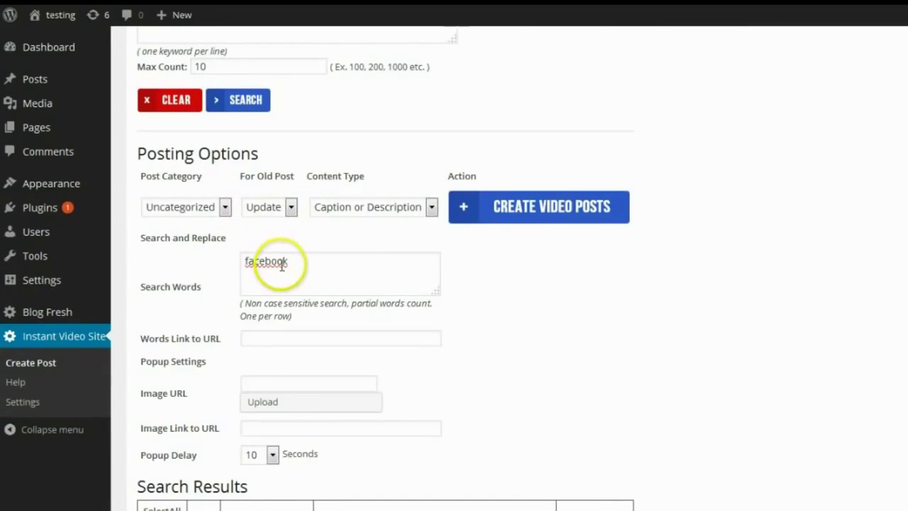
Step: Keep the post category Uncategorized, check that the videos are selected, and create the video posts
left_click(225, 206)
left_click(225, 208)
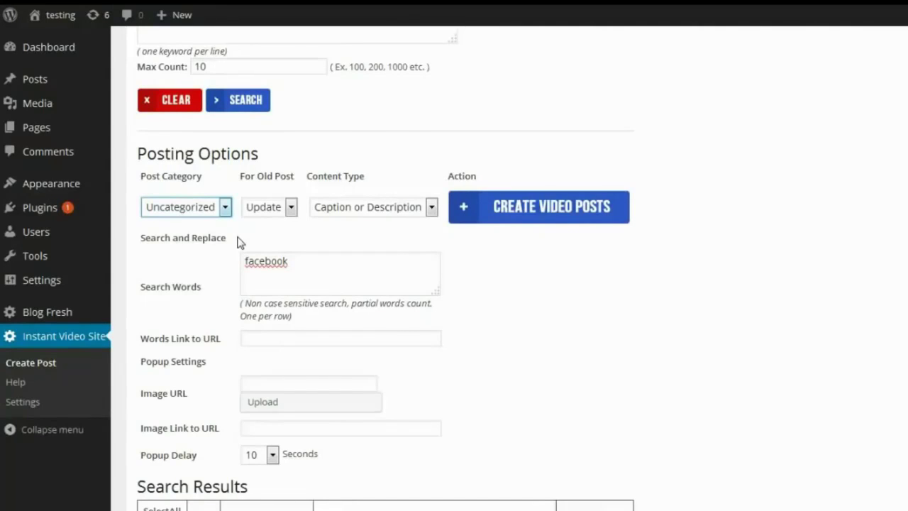
scroll(242, 245, "down", 4)
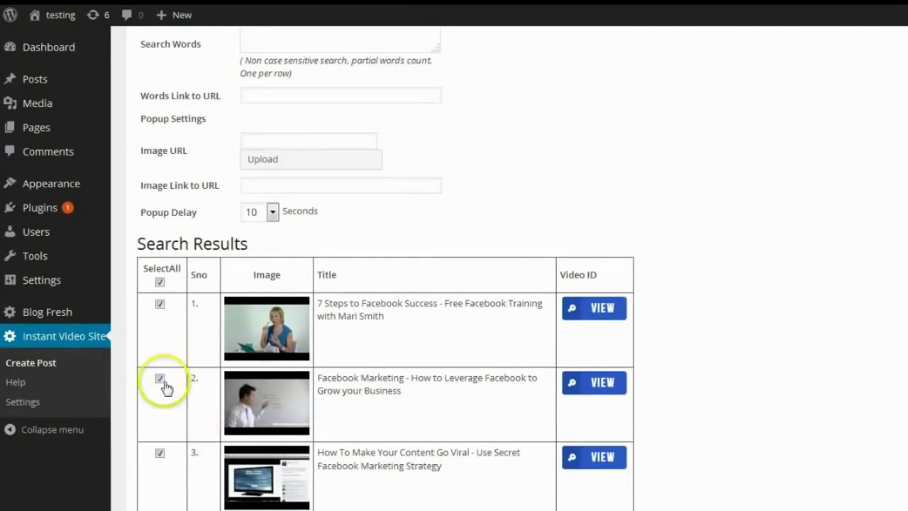
scroll(428, 282, "up", 4)
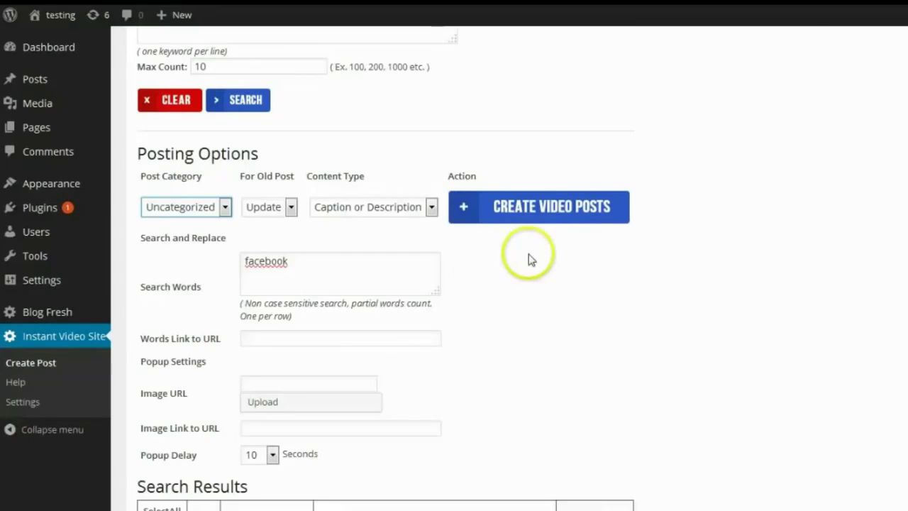
left_click(557, 220)
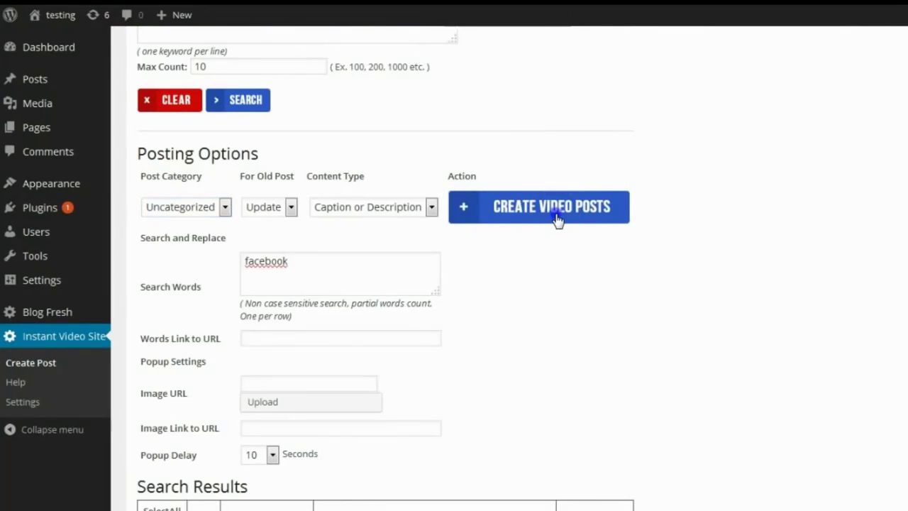
Step: Look through the table of created posts, checking the video titles and post IDs
scroll(656, 239, "up", 3)
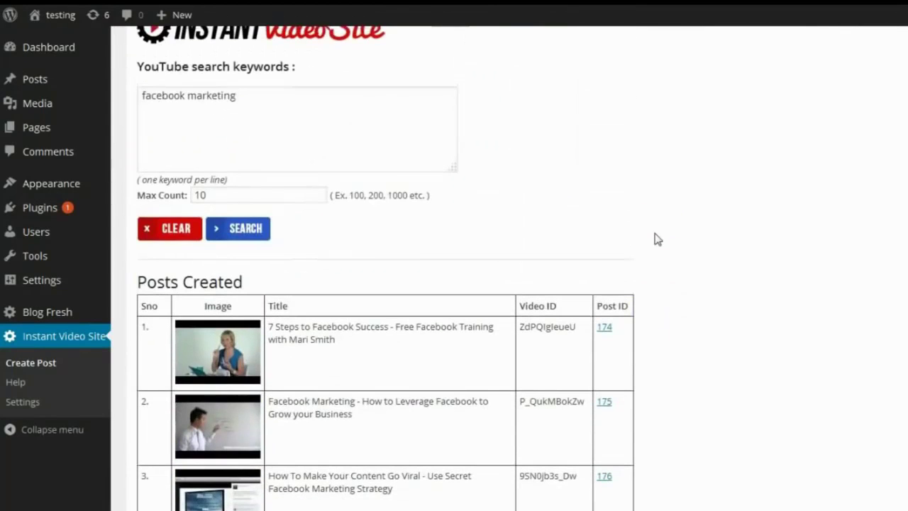
scroll(655, 237, "down", 3)
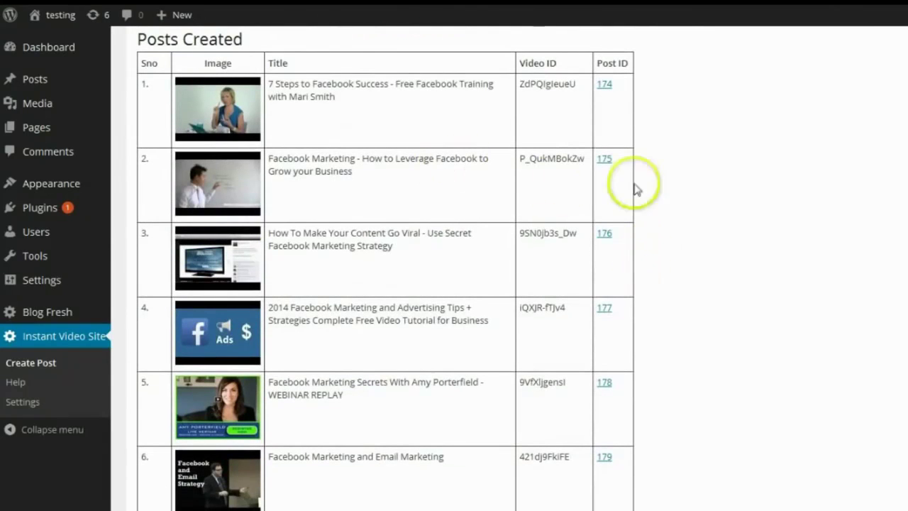
scroll(417, 222, "down", 1)
scroll(417, 222, "down", 4)
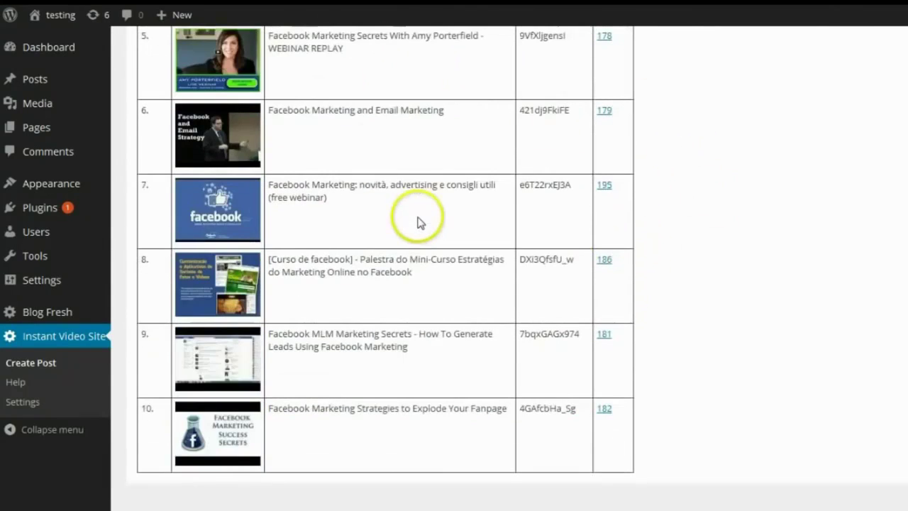
scroll(418, 223, "up", 1)
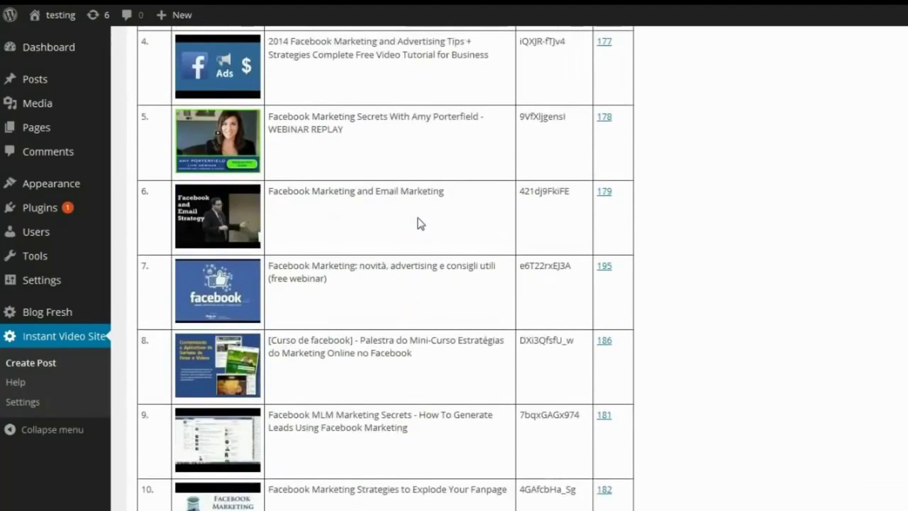
scroll(419, 223, "up", 2)
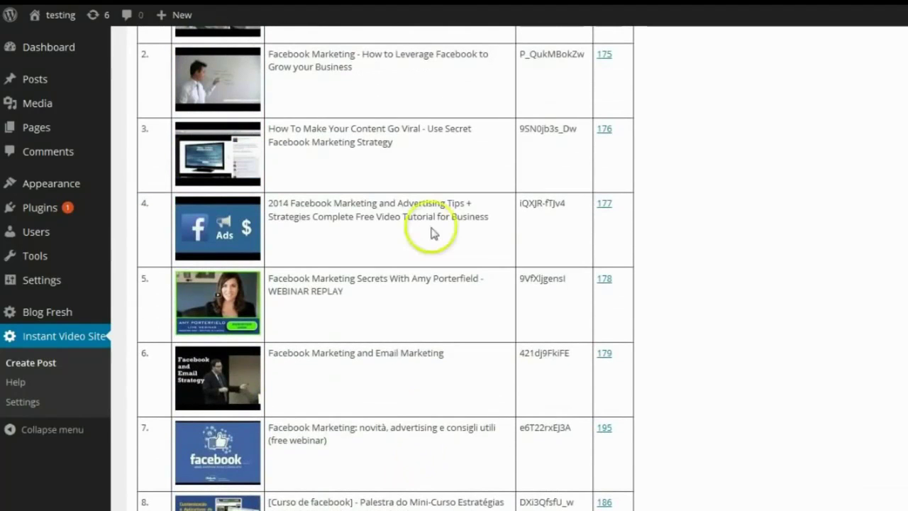
scroll(420, 224, "up", 2)
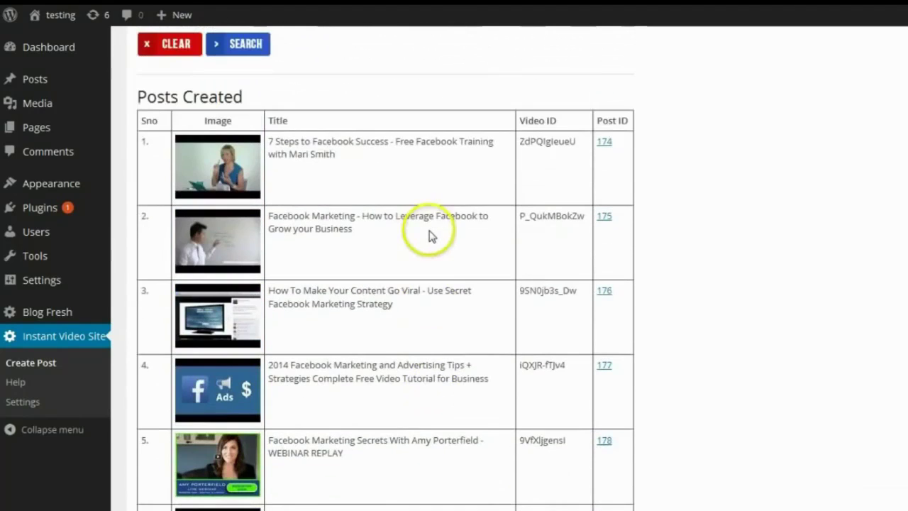
Step: Open the first created post, 7 Steps to Facebook Success, in a new tab and examine its title, embedded video and caption text
right_click(603, 149)
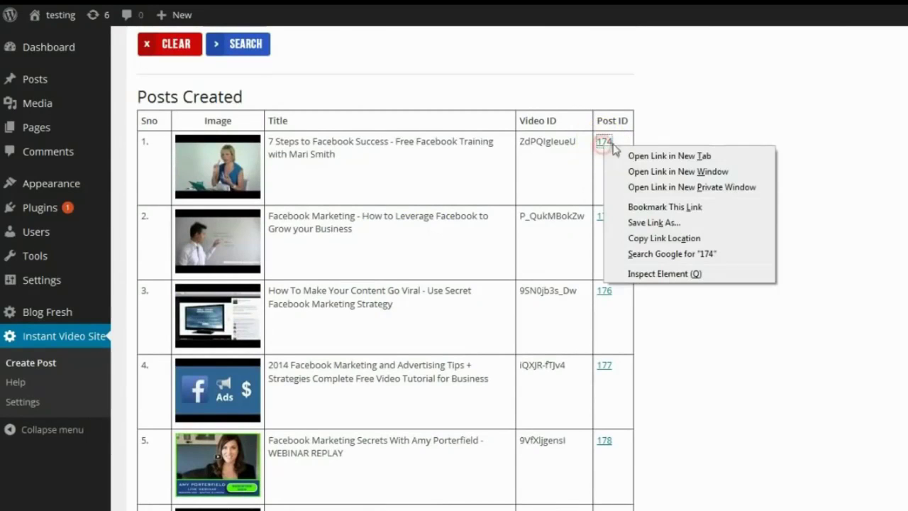
left_click(631, 152)
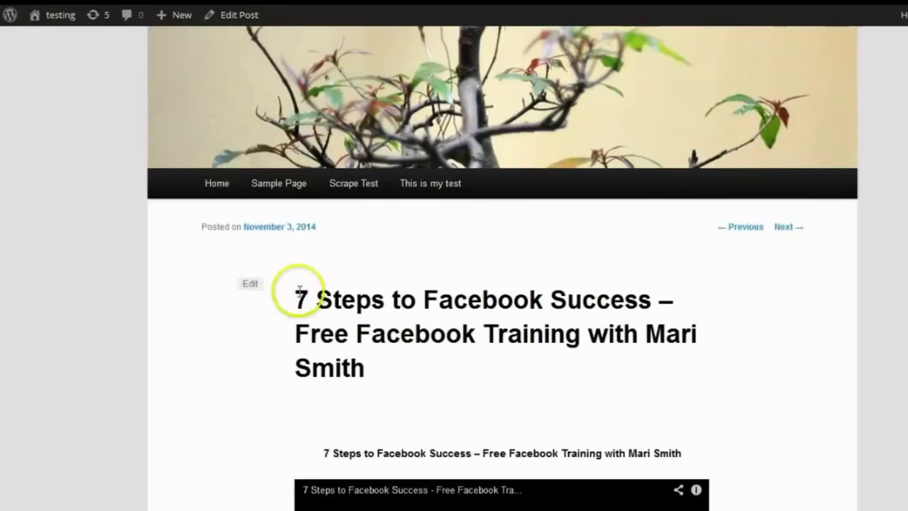
scroll(318, 304, "down", 3)
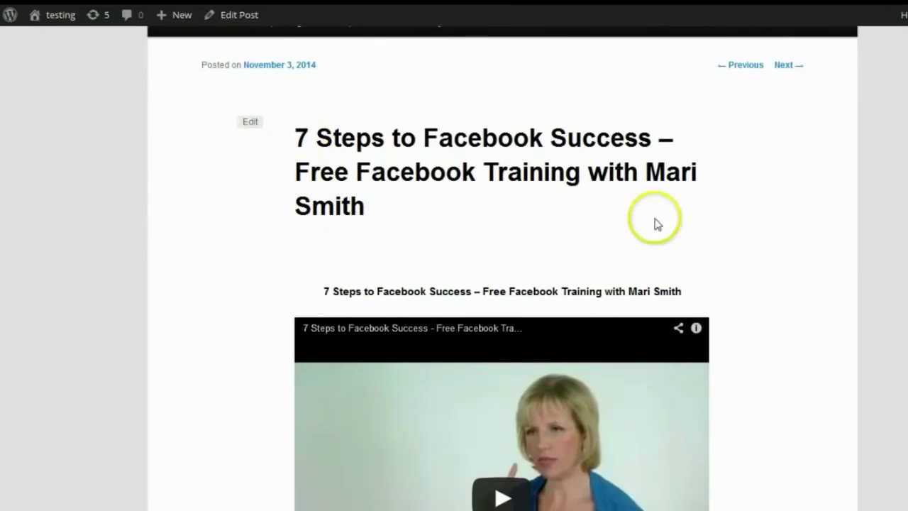
scroll(629, 276, "down", 3)
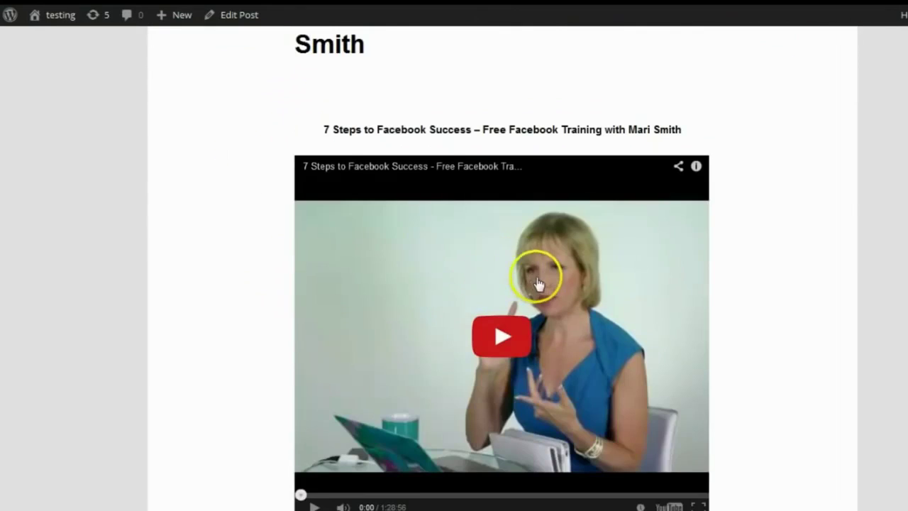
scroll(537, 284, "down", 9)
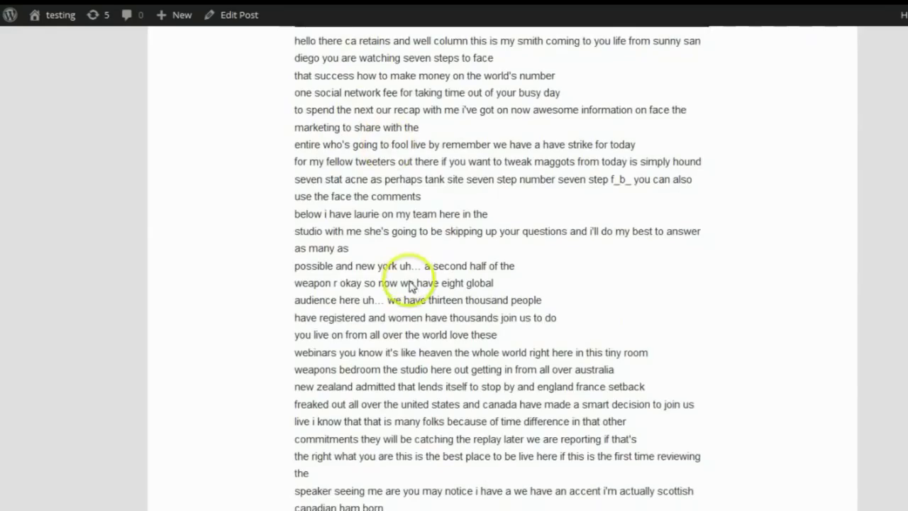
scroll(408, 284, "down", 15)
scroll(410, 284, "down", 15)
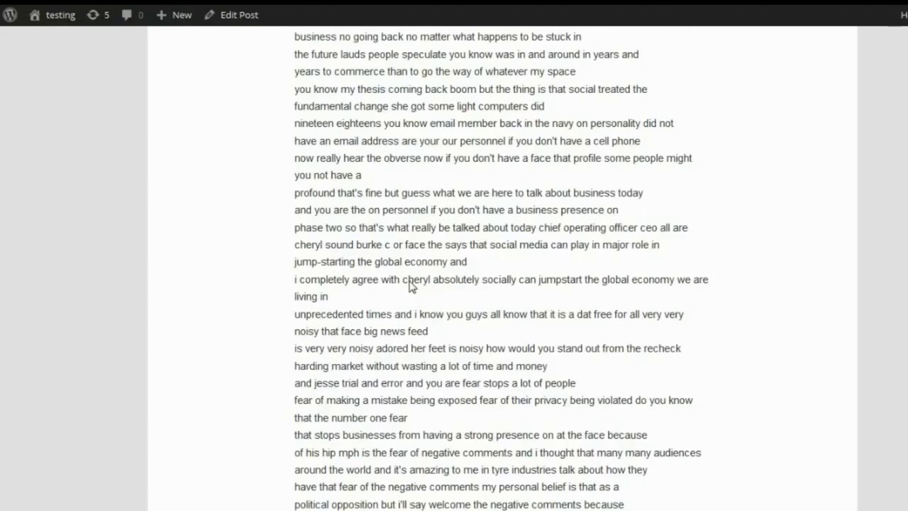
left_click(418, 284)
scroll(450, 269, "up", 5)
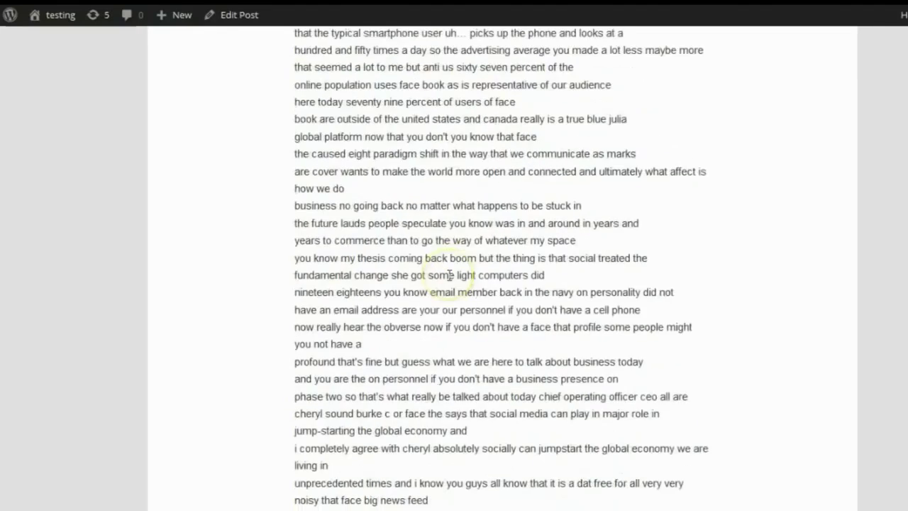
scroll(580, 326, "down", 15)
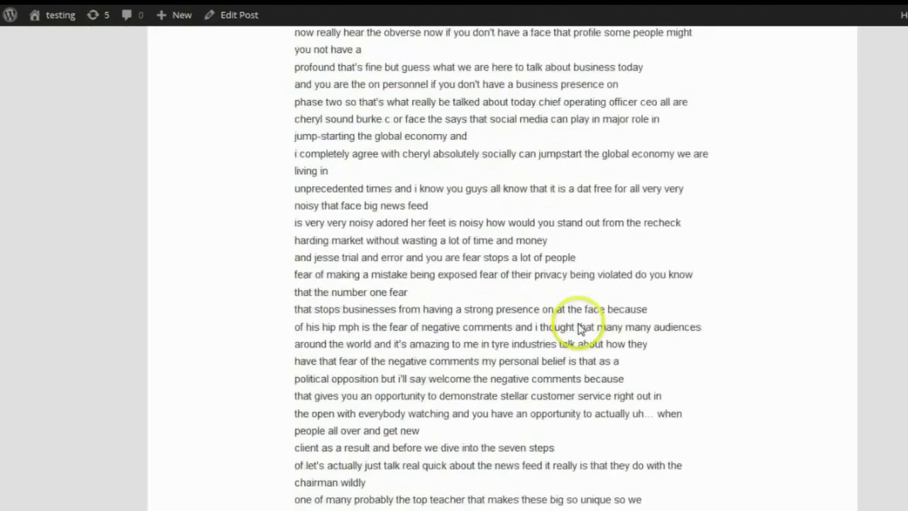
scroll(582, 341, "down", 15)
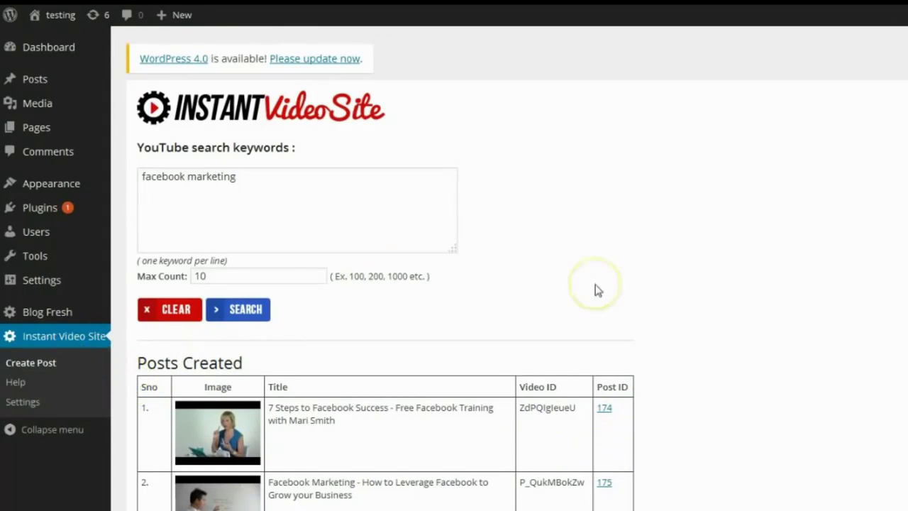
Step: Open the Instant Video Site settings to view the API key field and the post template
left_click(46, 411)
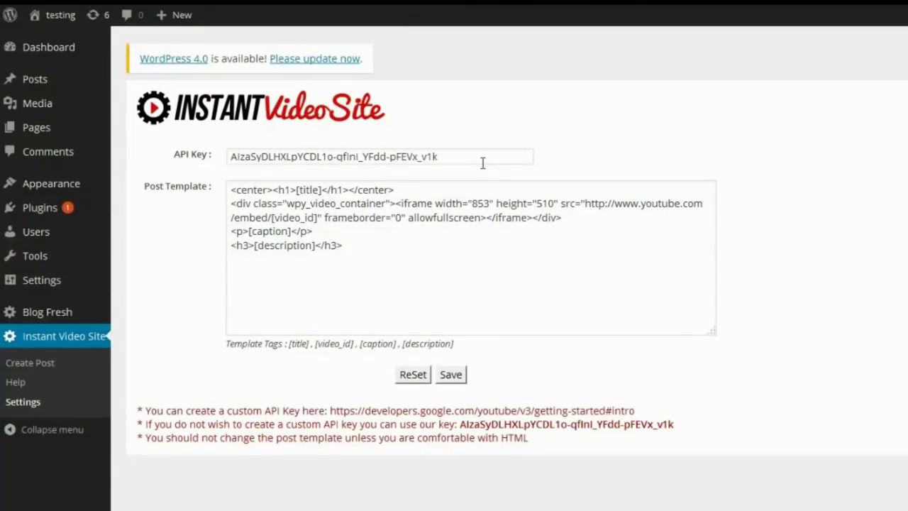
left_click(719, 504)
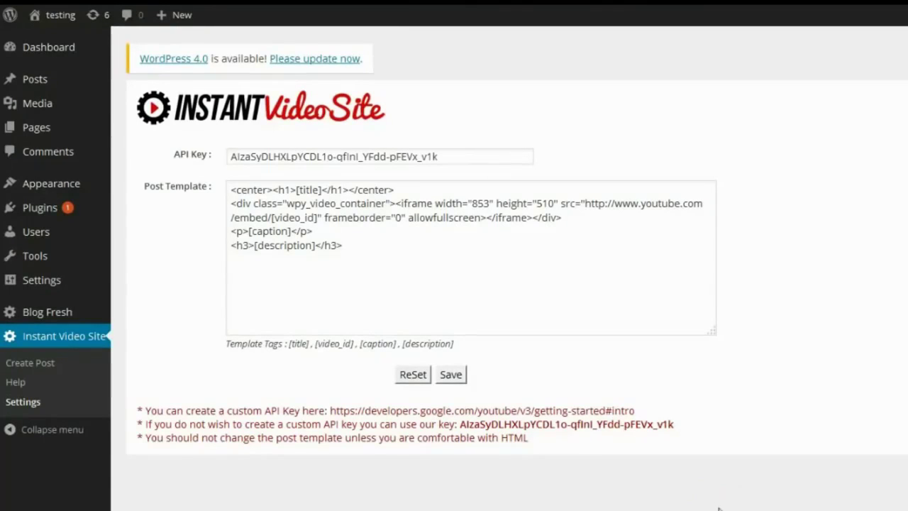